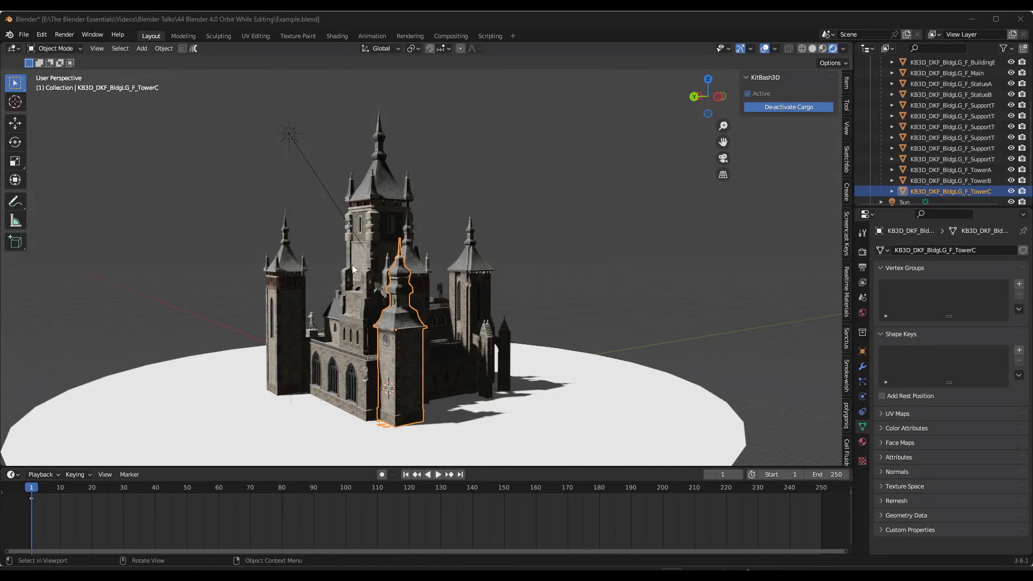
Try to move the castle's front corner tower horizontally with global Z locked, switching to the global X axis
{"action": "mouse_move", "coordinate": [451, 330]}
{"action": "middle_mouse_down"}
{"action": "mouse_move", "coordinate": [392, 328]}
{"action": "mouse_move", "coordinate": [455, 327]}
{"action": "mouse_move", "coordinate": [450, 338]}
{"action": "middle_mouse_up"}
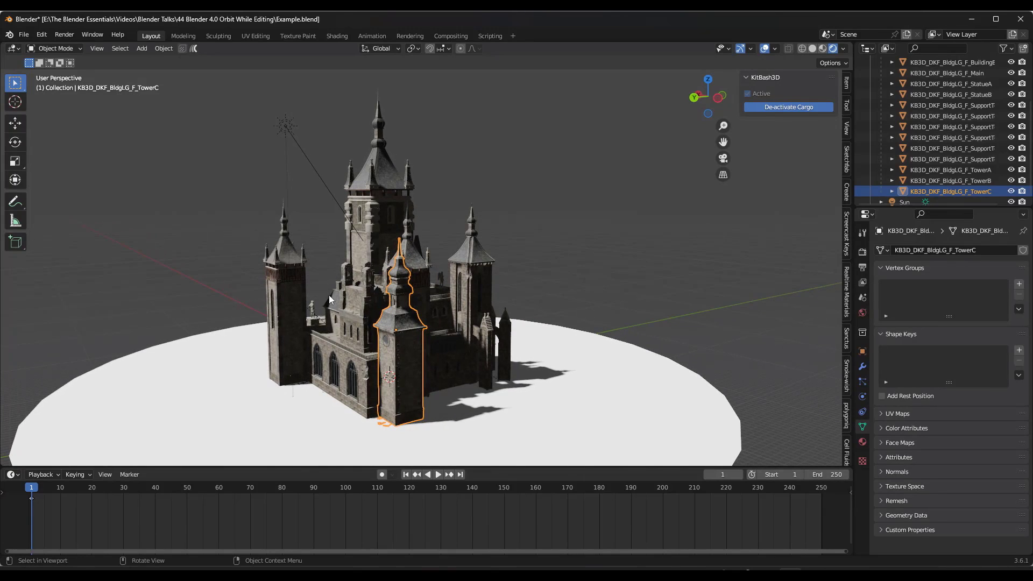
{"action": "scroll", "coordinate": [414, 326], "scroll_direction": "down", "scroll_amount": 2}
{"action": "scroll", "coordinate": [383, 349], "scroll_direction": "up", "scroll_amount": 2}
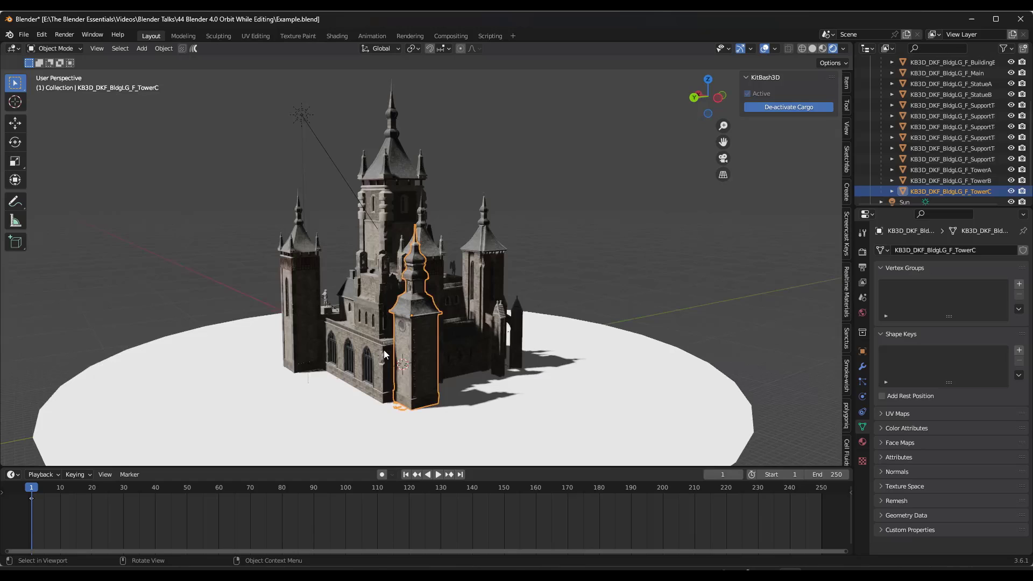
{"action": "middle_click_drag", "start_coordinate": [393, 343], "coordinate": [415, 272]}
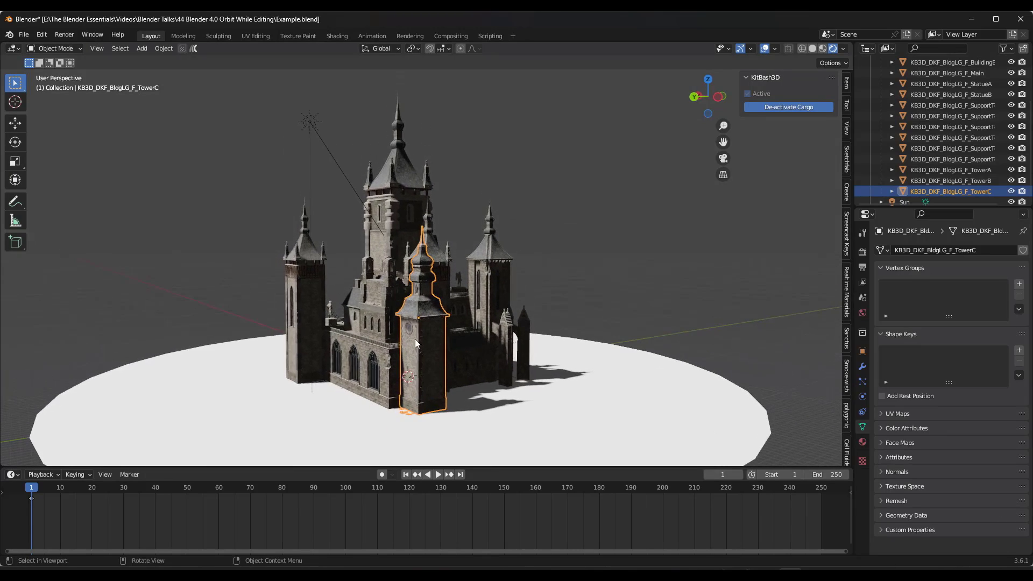
{"action": "scroll", "coordinate": [415, 339], "scroll_direction": "up", "scroll_amount": 2}
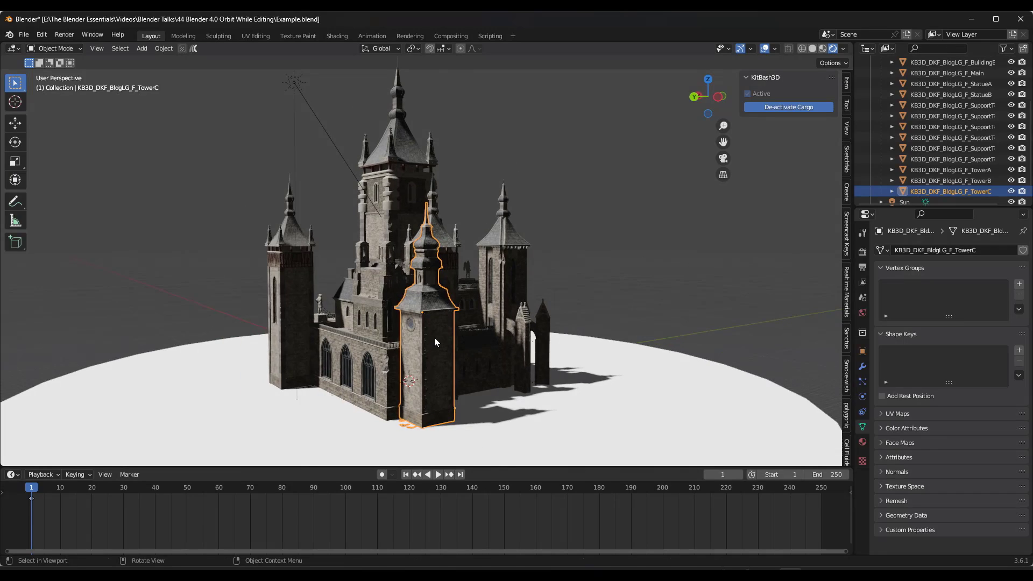
{"action": "key", "text": "g"}
{"action": "key", "text": "shift+z"}
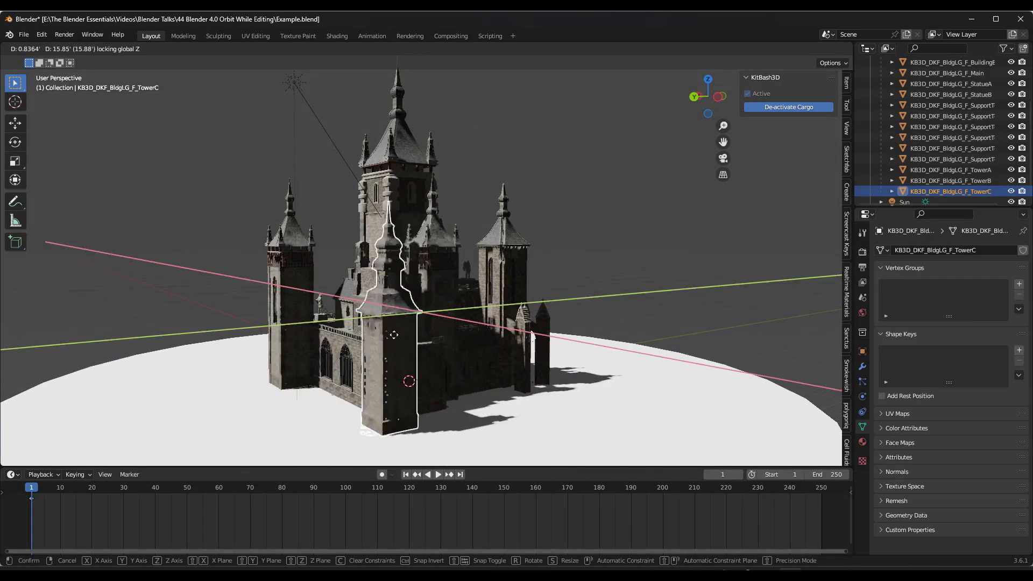
{"action": "middle_click_drag", "start_coordinate": [400, 334], "coordinate": [379, 332]}
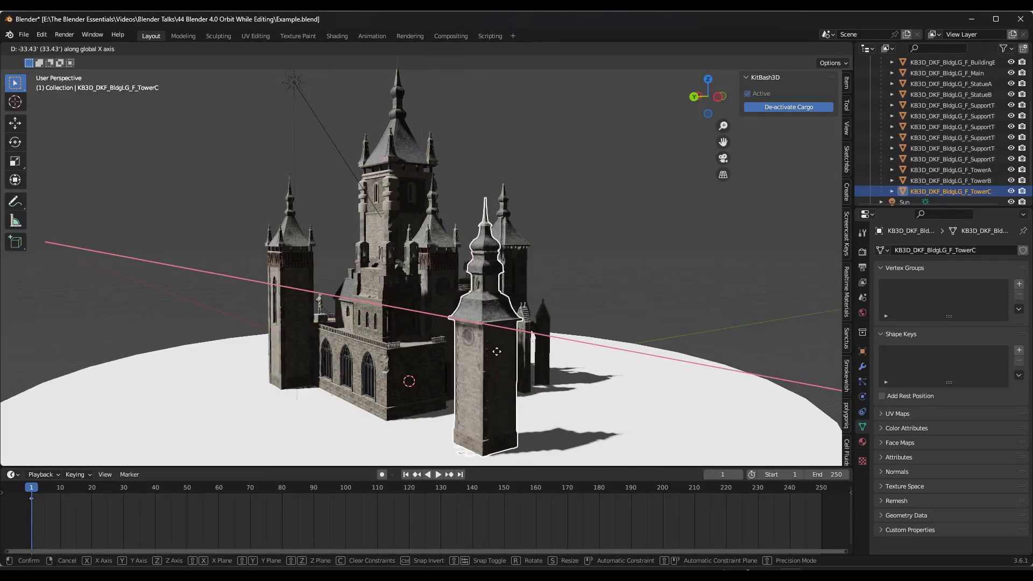
{"action": "left_click", "coordinate": [437, 341]}
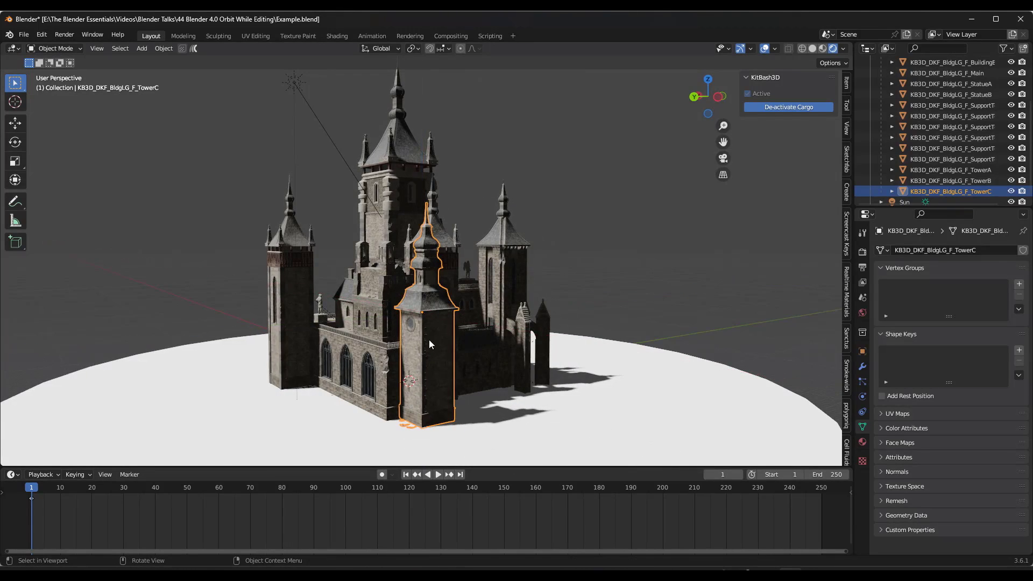
Try to move the front corner tower along the global Y axis, switching the constraint to global Z
{"action": "middle_click_drag", "start_coordinate": [428, 341], "coordinate": [437, 358]}
{"action": "key", "text": "g"}
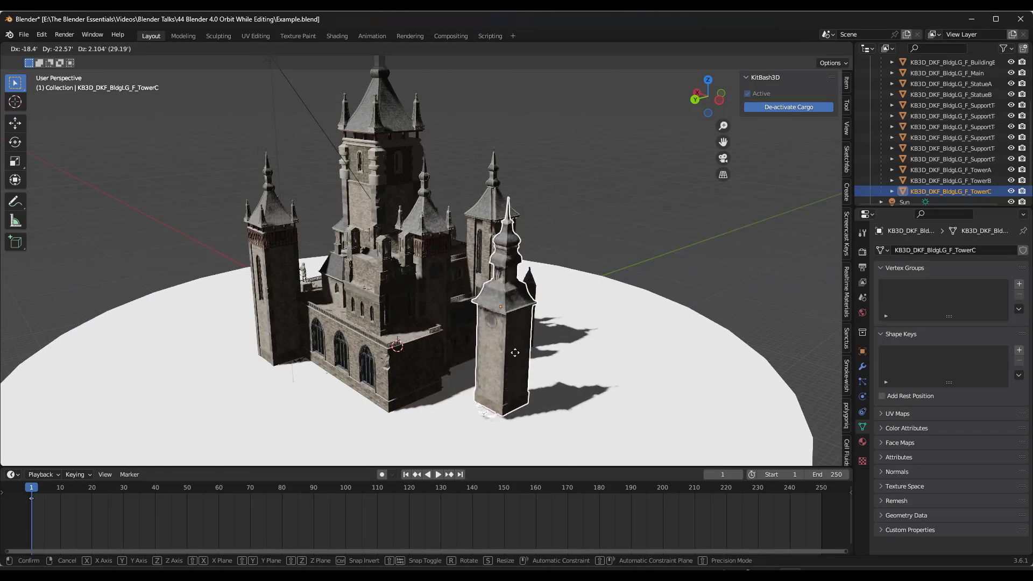
{"action": "key", "text": "y"}
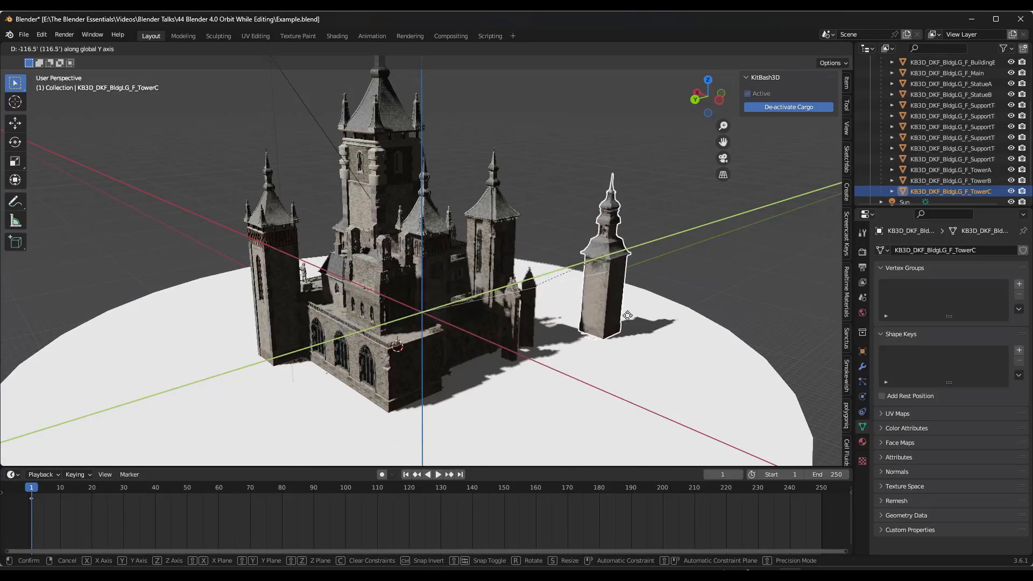
{"action": "key", "text": "z"}
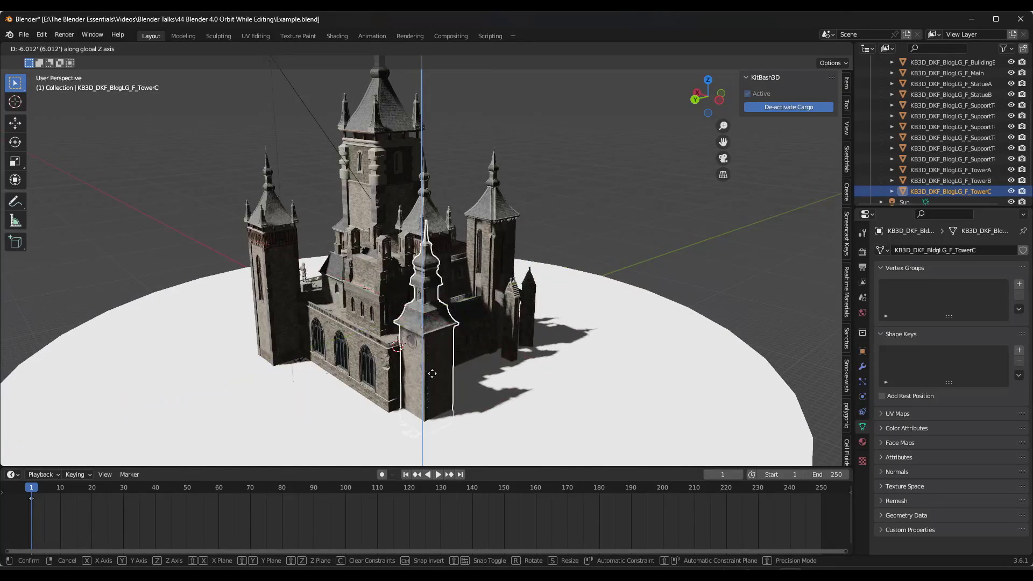
{"action": "right_click", "coordinate": [474, 308]}
{"action": "middle_click_drag", "start_coordinate": [442, 386], "coordinate": [440, 359]}
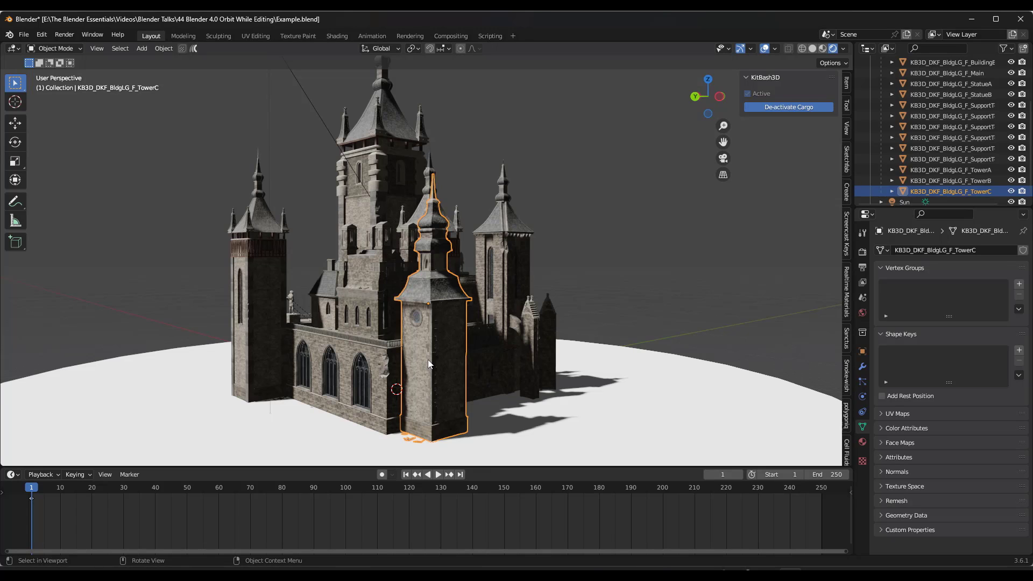
{"action": "middle_click_drag", "start_coordinate": [454, 349], "coordinate": [440, 354]}
{"action": "scroll", "coordinate": [440, 354], "scroll_direction": "down", "scroll_amount": 2}
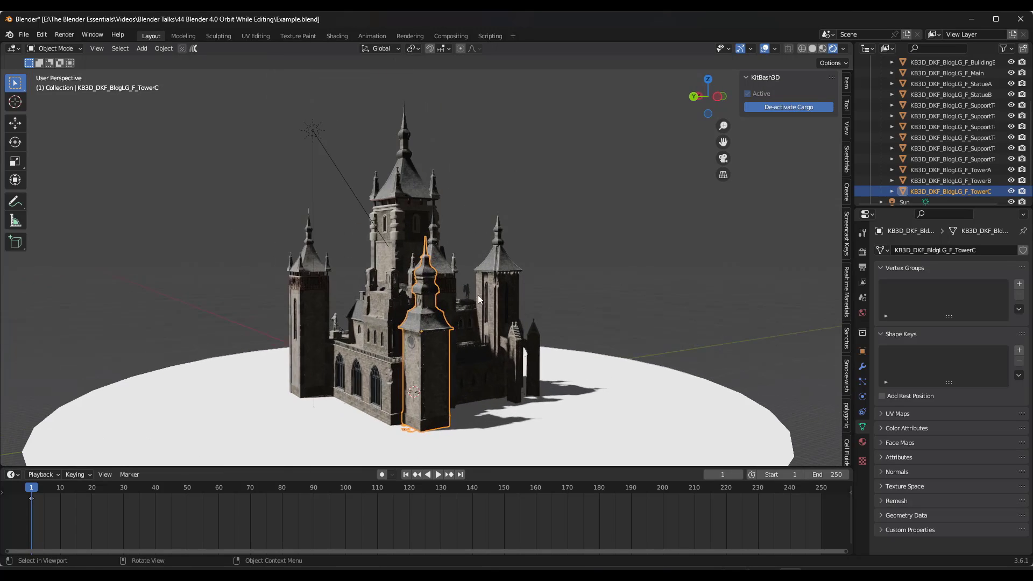
{"action": "middle_click_drag", "start_coordinate": [459, 289], "coordinate": [453, 285]}
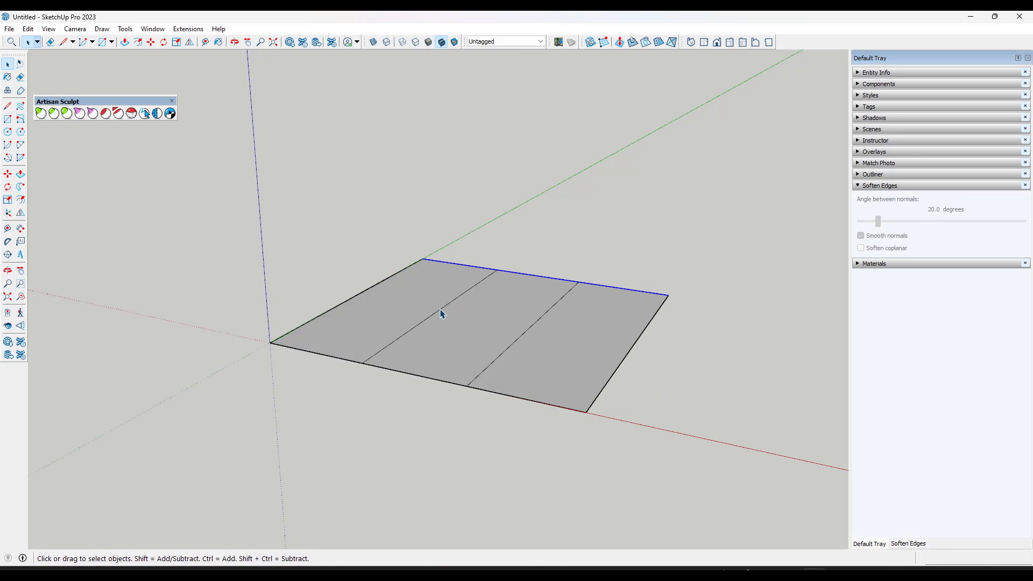
Switch to SketchUp and push/pull the middle strip of the divided rectangle upward about 7' 6", orbiting during the operation
{"action": "key", "text": "p"}
{"action": "left_click", "coordinate": [441, 315]}
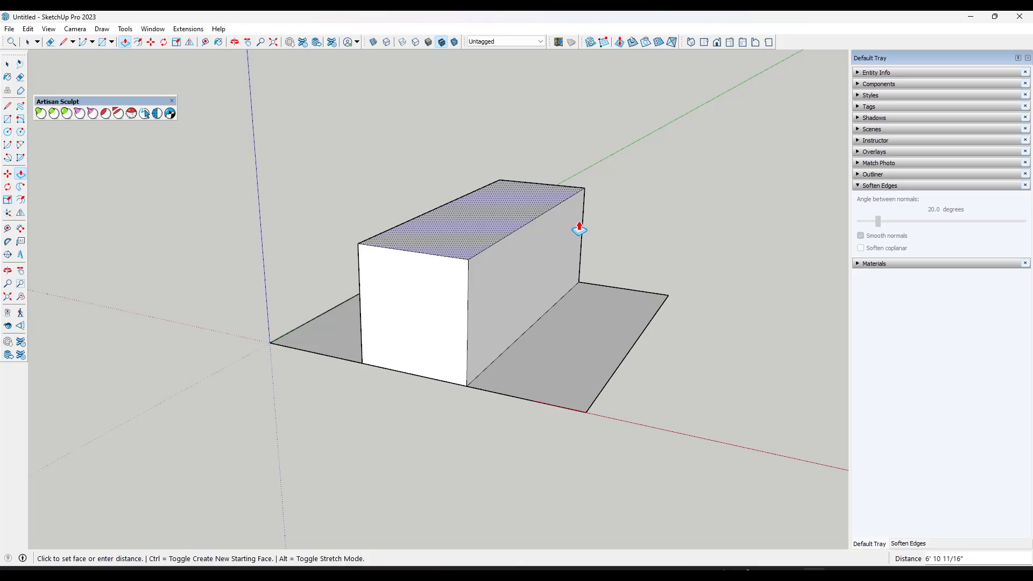
{"action": "middle_click_drag", "start_coordinate": [579, 229], "coordinate": [622, 240]}
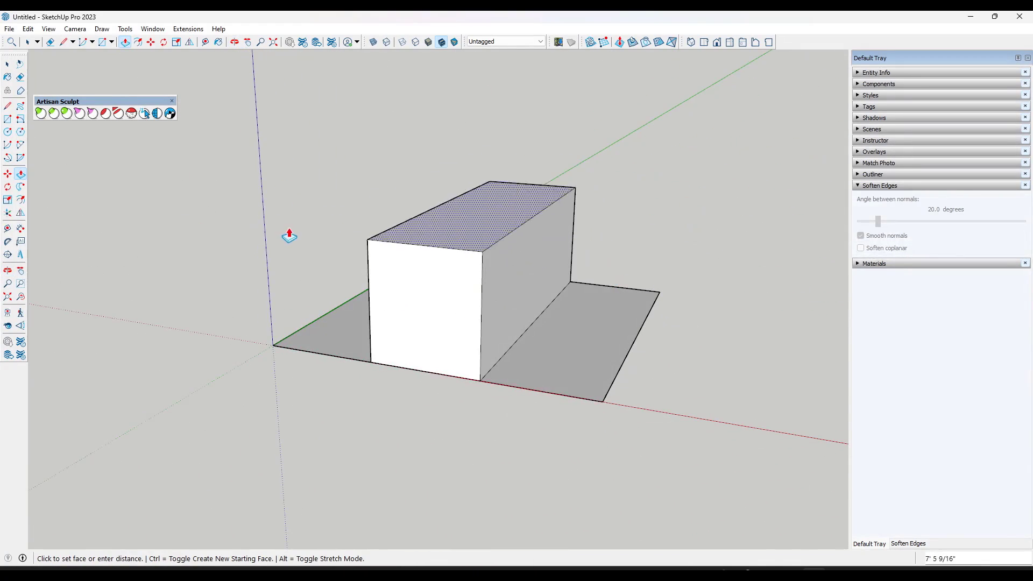
{"action": "middle_click_drag", "start_coordinate": [554, 249], "coordinate": [188, 269]}
{"action": "left_click", "coordinate": [529, 241]}
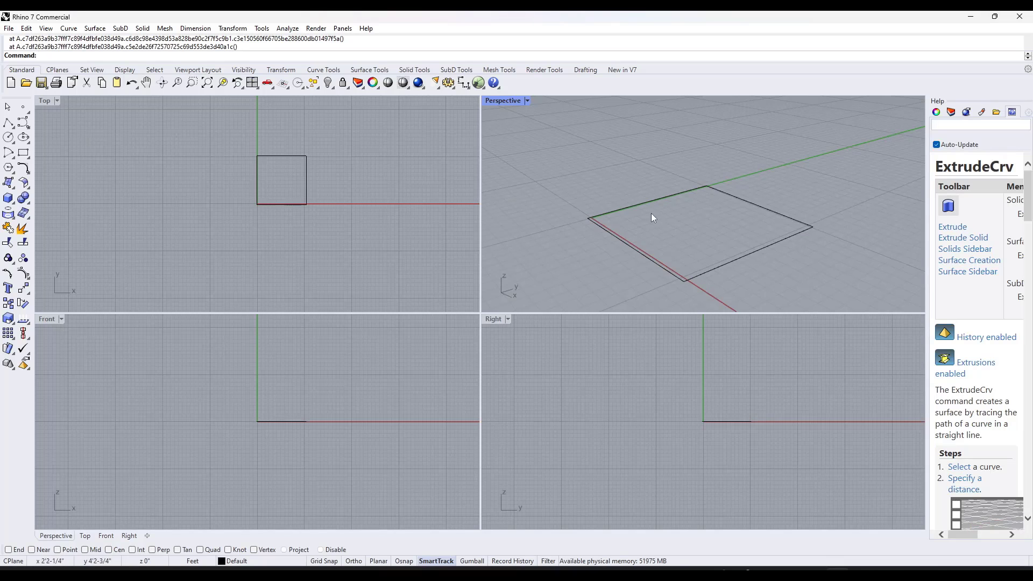
Switch to Rhino and extrude the square curve upward about 5'11" with ExtrudeCrv, orbiting the perspective view during the operation
{"action": "key", "text": "Return"}
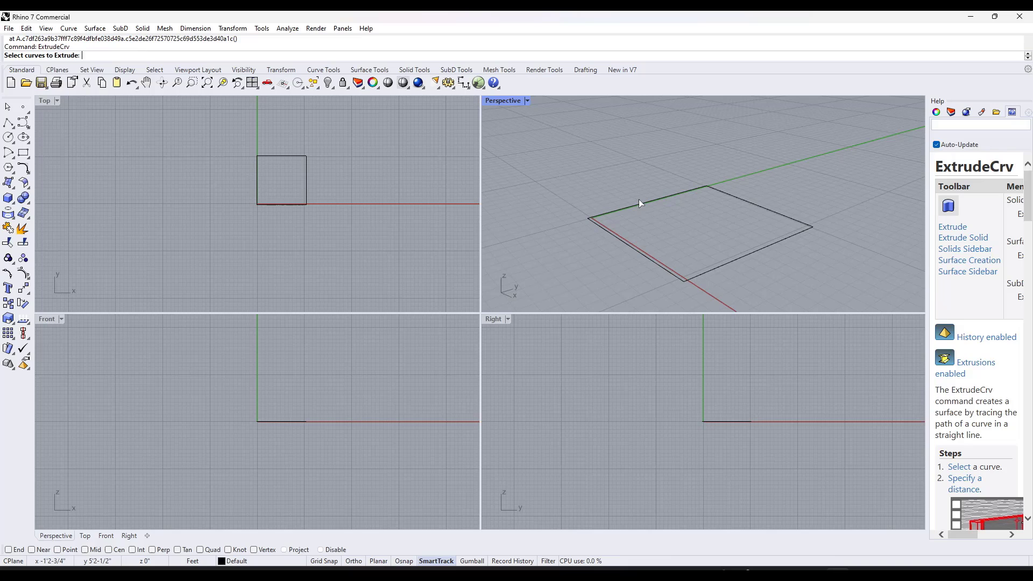
{"action": "key", "text": "Return"}
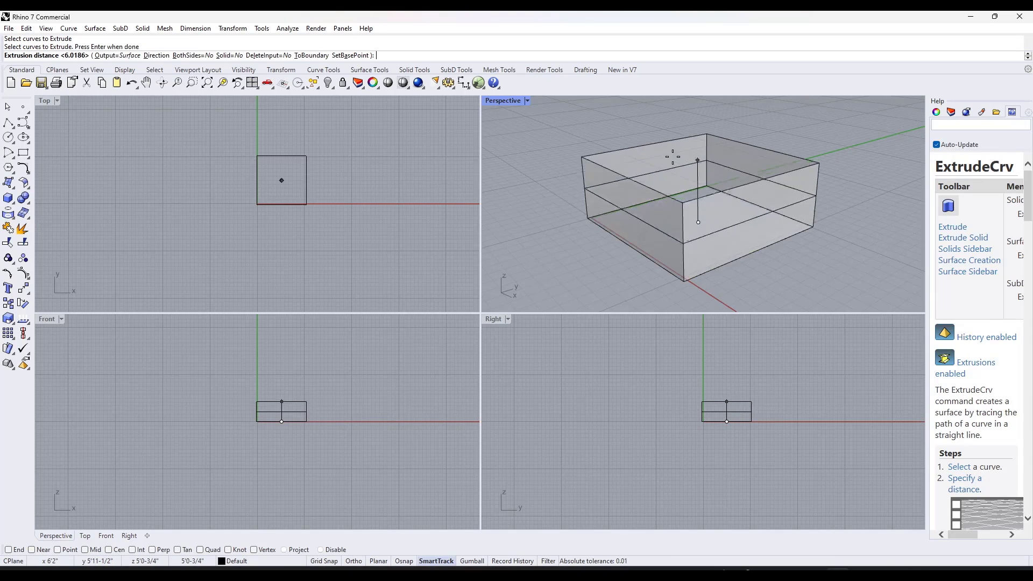
{"action": "right_click_drag", "start_coordinate": [729, 155], "coordinate": [840, 158]}
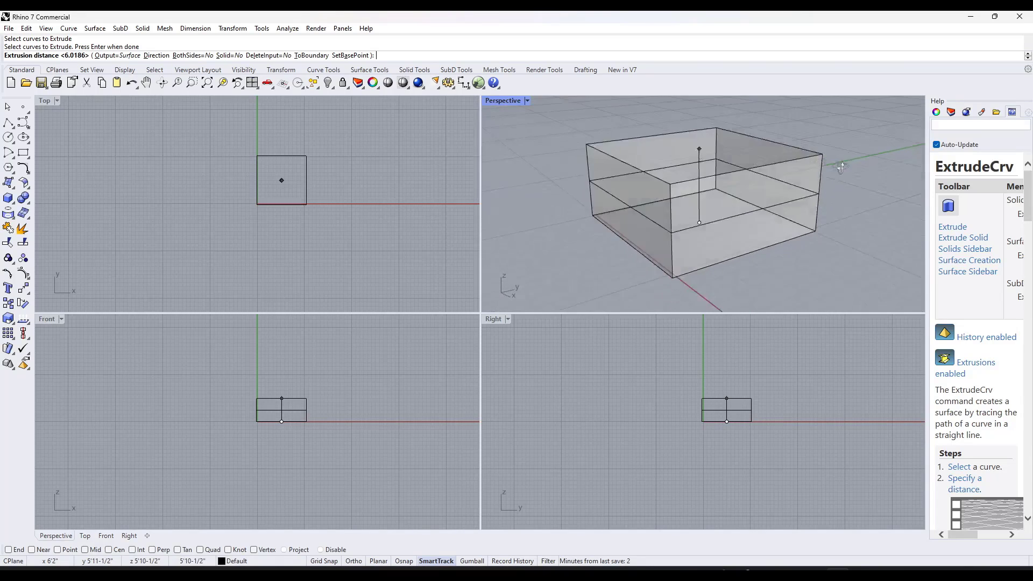
{"action": "left_click", "coordinate": [848, 155]}
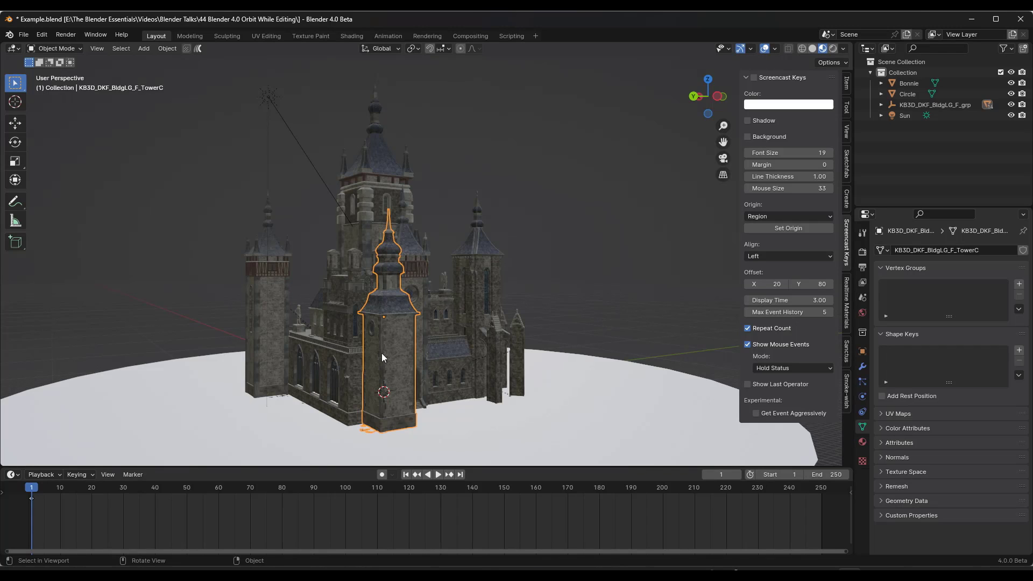
Switch to Blender 4.0 Beta and try moving the front corner tower while orbiting and zooming, changing the transform to uniform scaling
{"action": "key", "text": "g"}
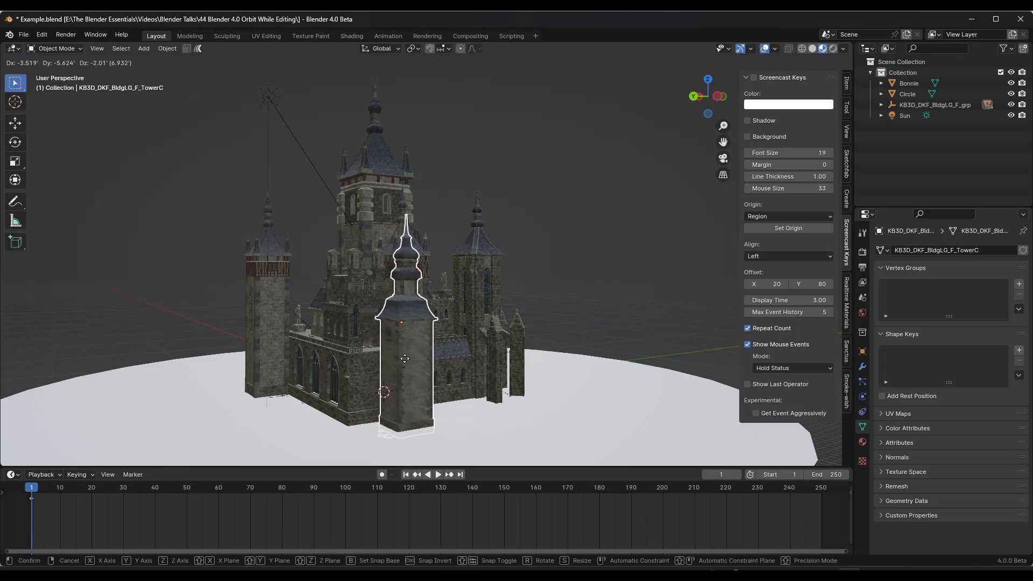
{"action": "middle_click_drag", "start_coordinate": [418, 339], "coordinate": [412, 360], "text": "alt"}
{"action": "middle_click_drag", "start_coordinate": [325, 369], "coordinate": [412, 360], "text": "alt"}
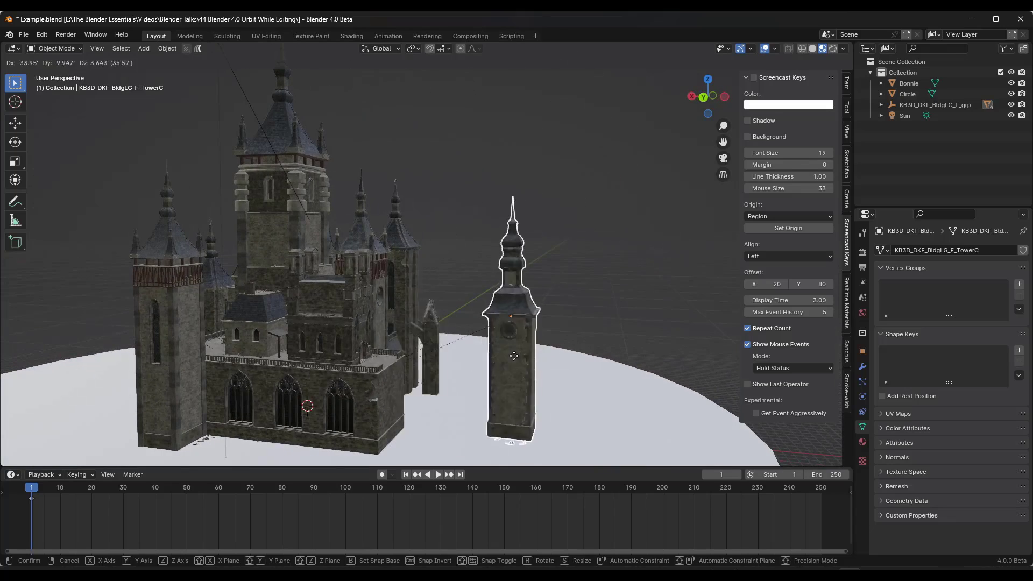
{"action": "middle_click_drag", "start_coordinate": [477, 360], "coordinate": [355, 351]}
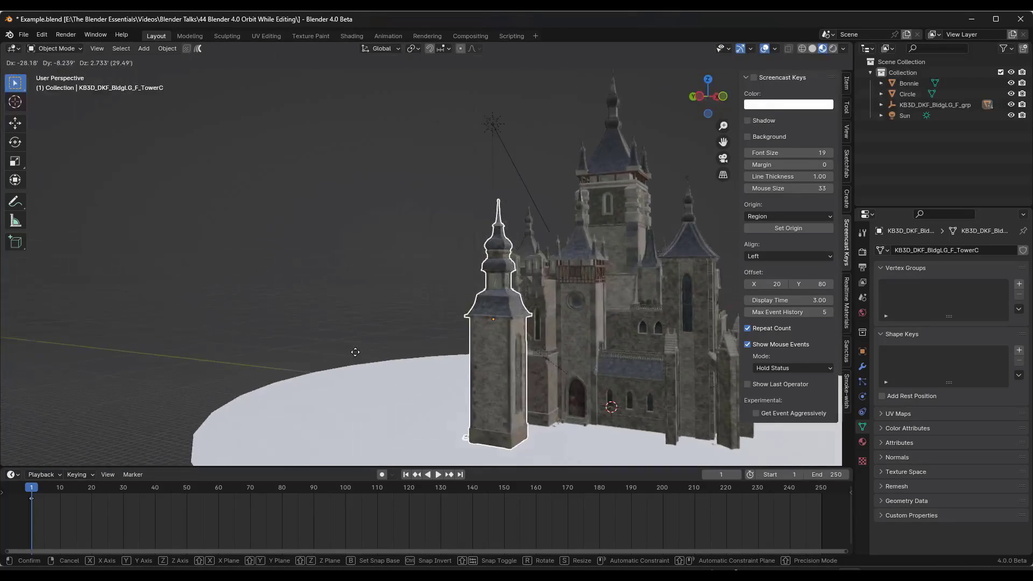
{"action": "scroll", "coordinate": [398, 352], "scroll_direction": "down", "scroll_amount": 6, "text": "alt"}
{"action": "scroll", "coordinate": [425, 352], "scroll_direction": "up", "scroll_amount": 6, "text": "alt"}
{"action": "mouse_move", "coordinate": [426, 352]}
{"action": "middle_mouse_down"}
{"action": "mouse_move", "coordinate": [350, 344]}
{"action": "mouse_move", "coordinate": [461, 339]}
{"action": "mouse_move", "coordinate": [443, 357]}
{"action": "middle_mouse_up"}
{"action": "scroll", "coordinate": [464, 349], "scroll_direction": "down", "scroll_amount": 4, "text": "alt"}
{"action": "scroll", "coordinate": [455, 359], "scroll_direction": "up", "scroll_amount": 3, "text": "alt"}
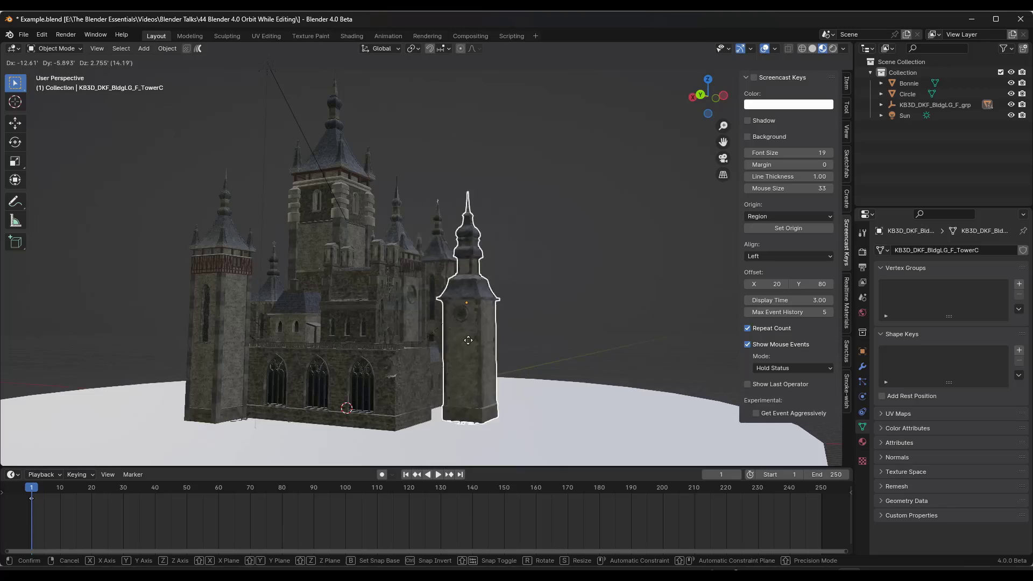
{"action": "key", "text": "s"}
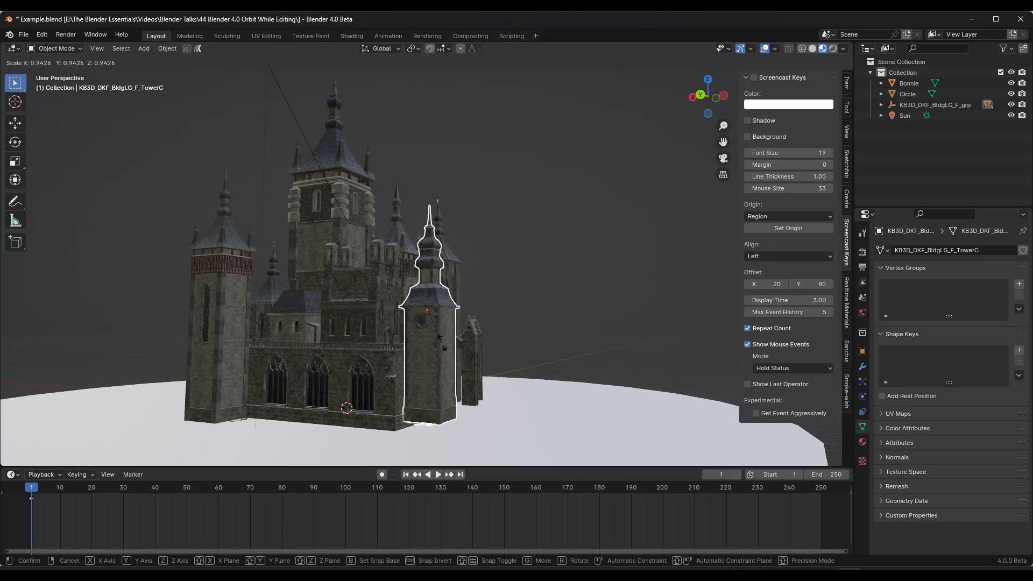
{"action": "middle_click_drag", "start_coordinate": [427, 322], "coordinate": [484, 325]}
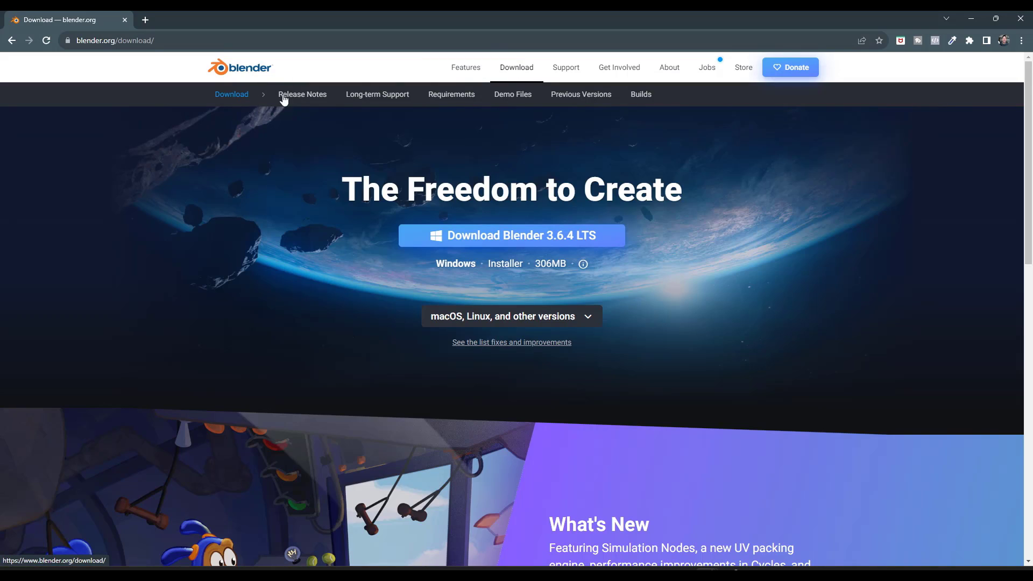
Look through the blender.org download page and check the Transform Navigation with Alt option in Blender's keymap preferences
{"action": "scroll", "coordinate": [379, 122], "scroll_direction": "down", "scroll_amount": 12}
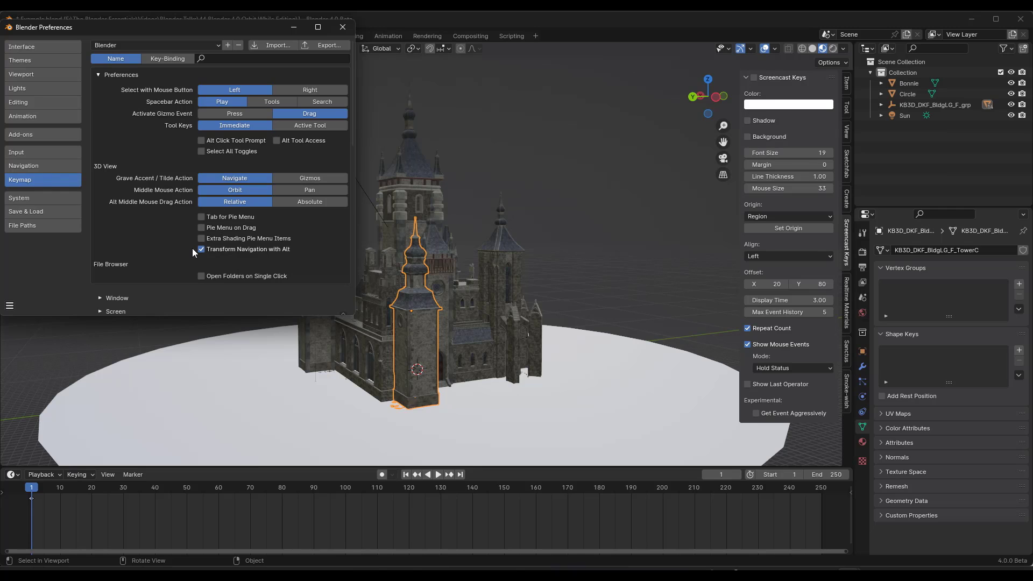
{"action": "left_click", "coordinate": [337, 29]}
Try to move the front corner tower along global Y and X while orbiting and zooming around the castle
{"action": "middle_click_drag", "start_coordinate": [415, 255], "coordinate": [432, 259]}
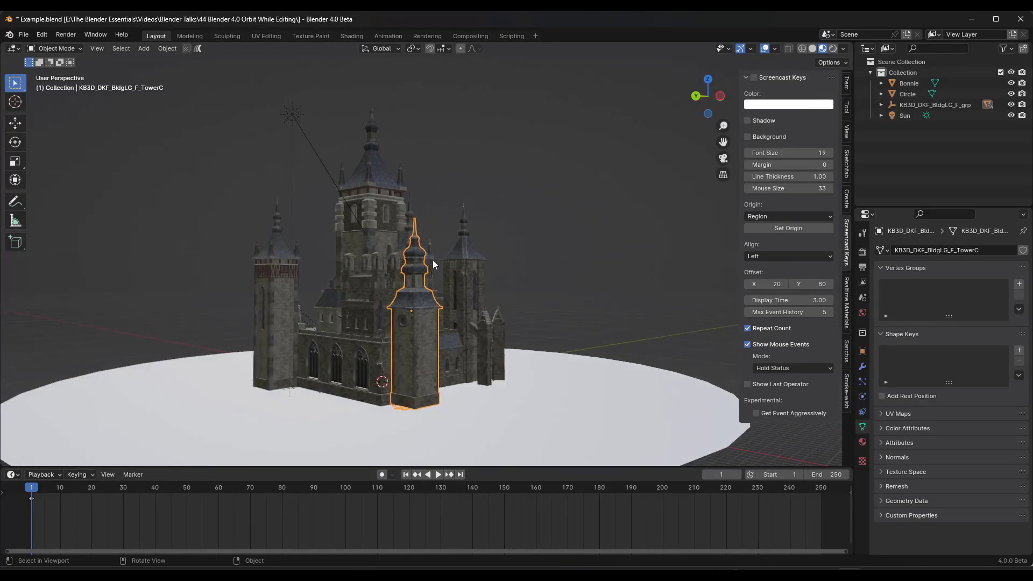
{"action": "scroll", "coordinate": [432, 269], "scroll_direction": "down", "scroll_amount": 2}
{"action": "key", "text": "g"}
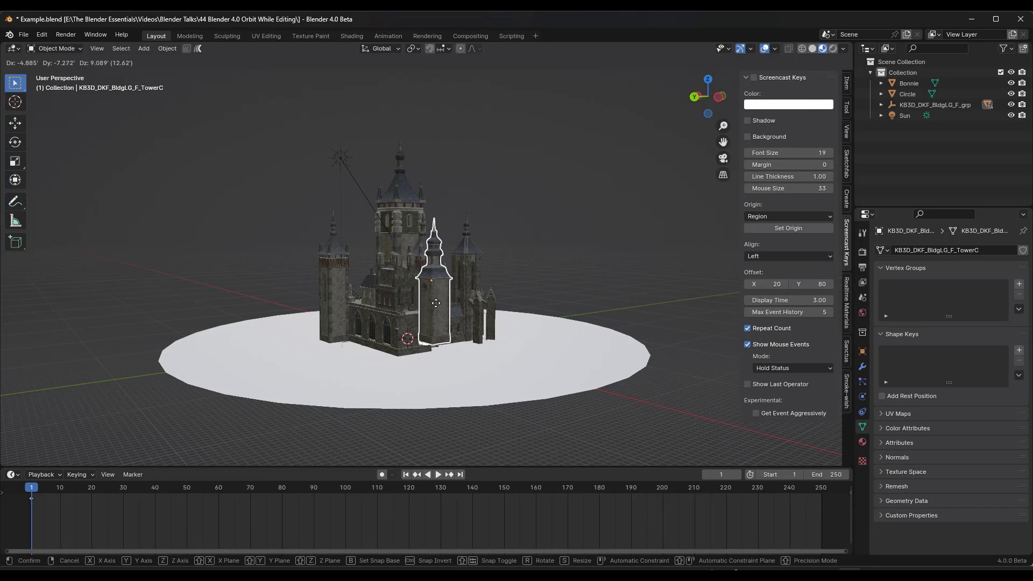
{"action": "mouse_move", "coordinate": [436, 303]}
{"action": "middle_mouse_down"}
{"action": "mouse_move", "coordinate": [358, 300]}
{"action": "mouse_move", "coordinate": [478, 310]}
{"action": "mouse_move", "coordinate": [449, 311]}
{"action": "middle_mouse_up"}
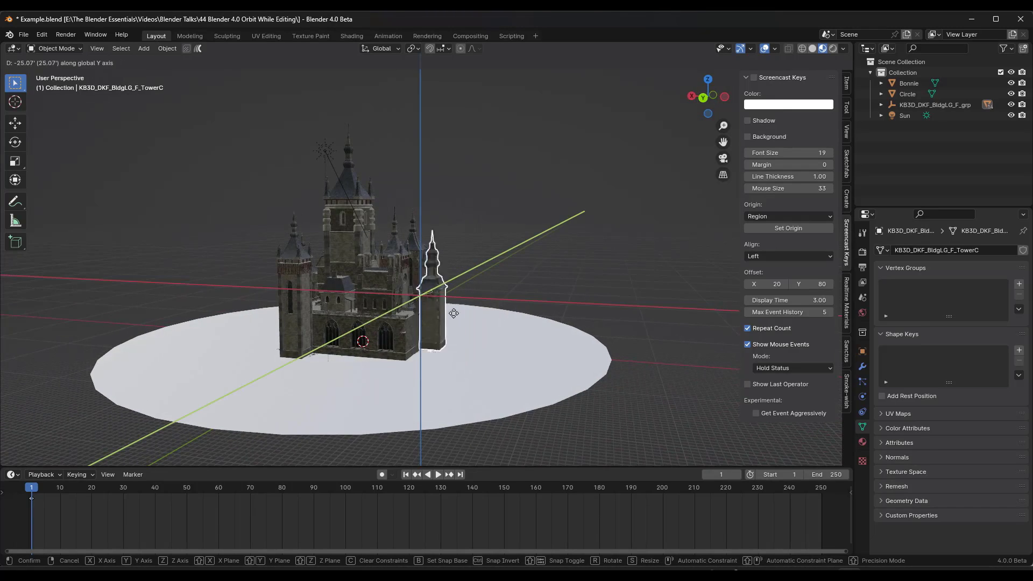
{"action": "key", "text": "x"}
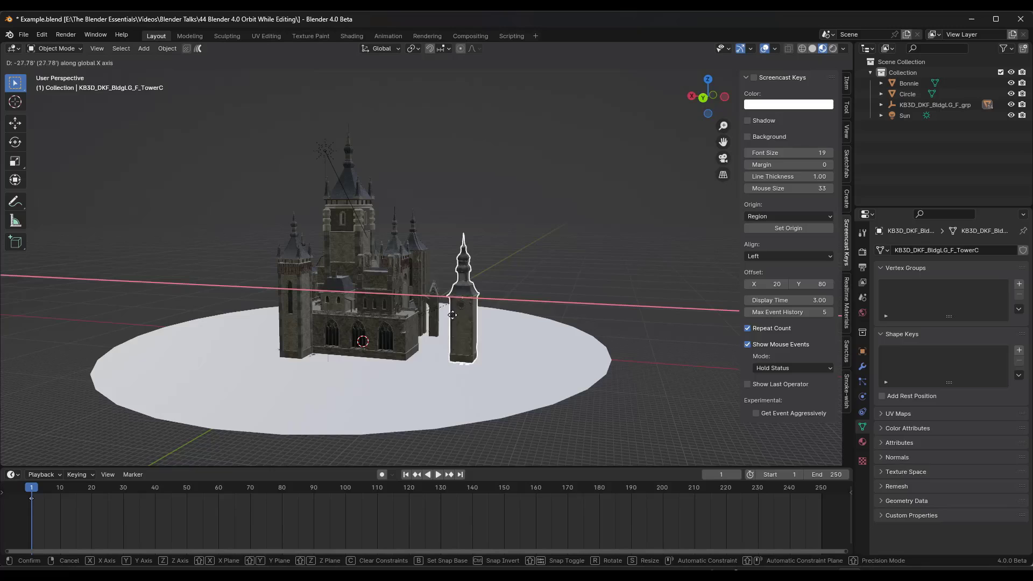
{"action": "mouse_move", "coordinate": [428, 306]}
{"action": "middle_mouse_down", "text": "alt"}
{"action": "mouse_move", "coordinate": [400, 312]}
{"action": "mouse_move", "coordinate": [433, 317]}
{"action": "middle_mouse_up", "text": "alt"}
{"action": "scroll", "coordinate": [414, 312], "scroll_direction": "up", "scroll_amount": 6, "text": "alt"}
{"action": "scroll", "coordinate": [448, 315], "scroll_direction": "down", "scroll_amount": 3, "text": "alt"}
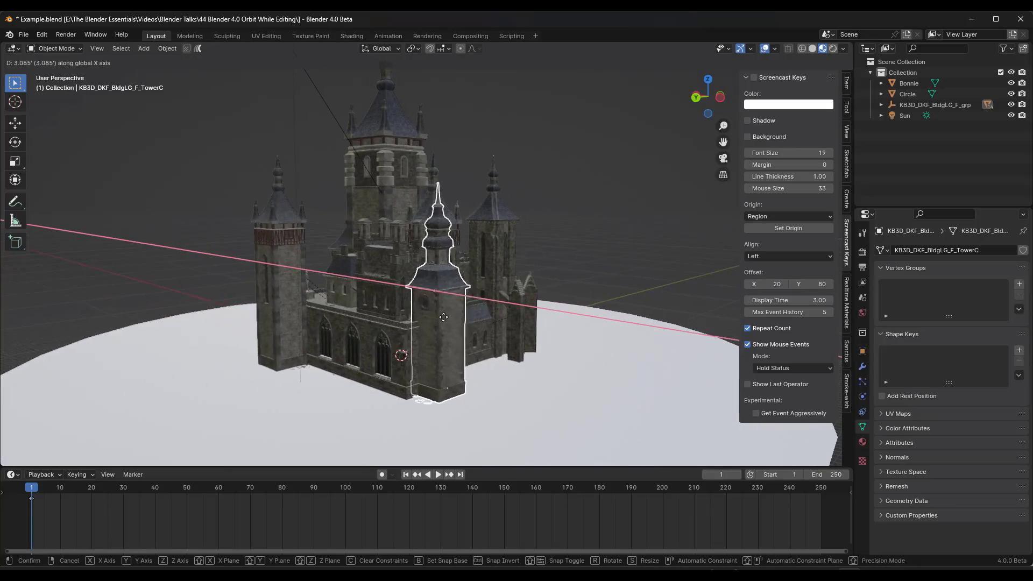
Clear the tower's axis constraint, try moving it freely while orbiting, and end the move
{"action": "key", "text": "y"}
{"action": "key", "text": "c"}
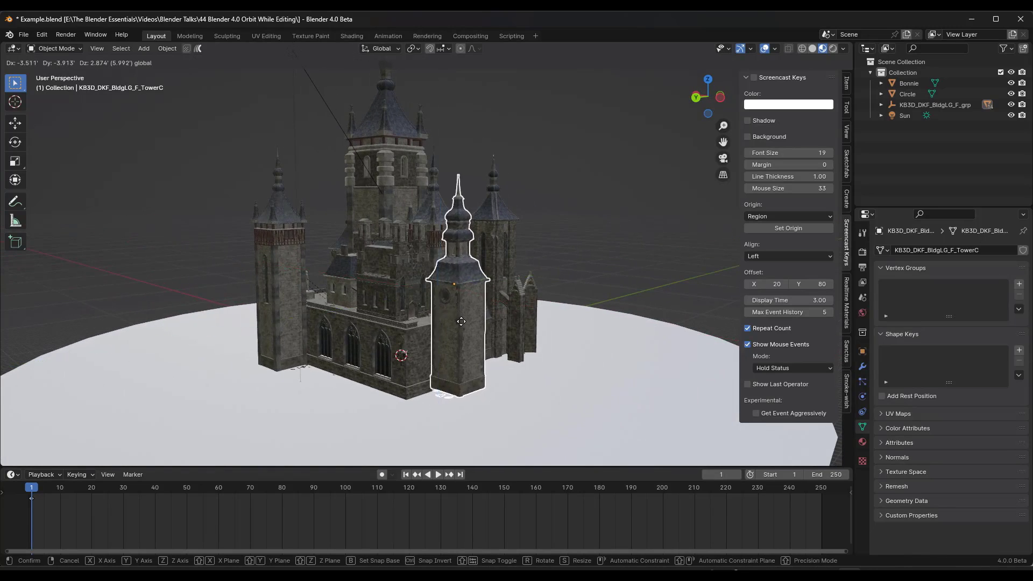
{"action": "mouse_move", "coordinate": [448, 317]}
{"action": "middle_mouse_down", "text": "alt"}
{"action": "mouse_move", "coordinate": [319, 312]}
{"action": "mouse_move", "coordinate": [560, 322]}
{"action": "mouse_move", "coordinate": [438, 331]}
{"action": "middle_mouse_up", "text": "alt"}
{"action": "left_click", "coordinate": [442, 327]}
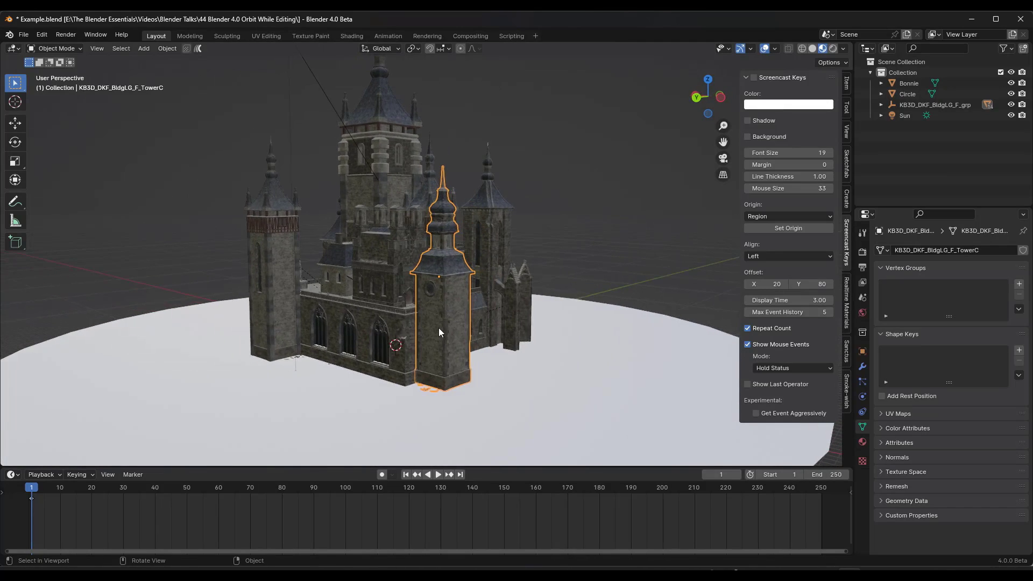
Try to rotate the front corner tower freely while orbiting the view, and cancel the rotation
{"action": "key", "text": "r"}
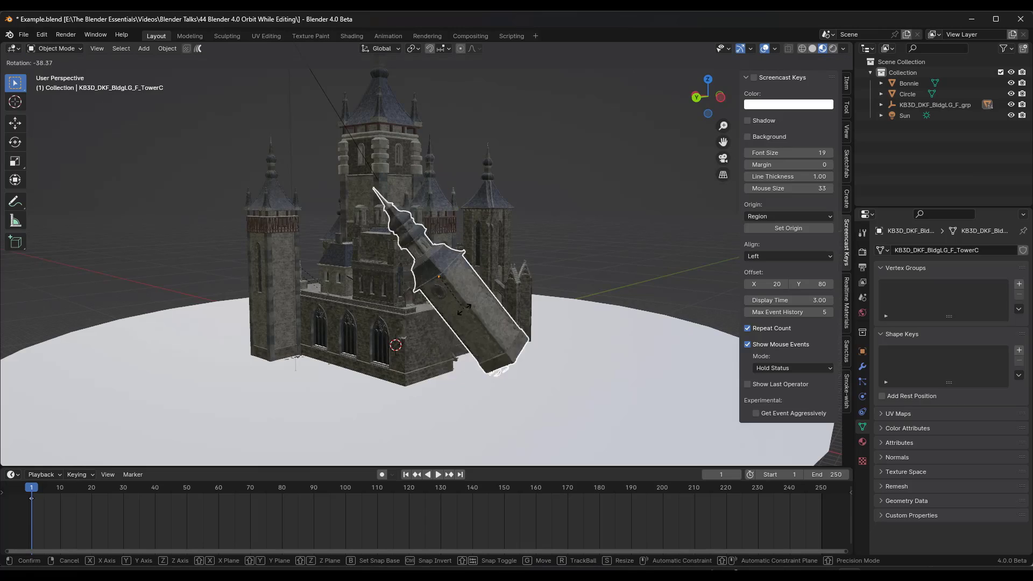
{"action": "mouse_move", "coordinate": [485, 296]}
{"action": "middle_mouse_down", "text": "alt"}
{"action": "mouse_move", "coordinate": [361, 294]}
{"action": "mouse_move", "coordinate": [492, 296]}
{"action": "mouse_move", "coordinate": [469, 297]}
{"action": "middle_mouse_up", "text": "alt"}
{"action": "right_click", "coordinate": [461, 294]}
Try to scale the front corner tower along the global Y axis to about 0.615
{"action": "key", "text": "s"}
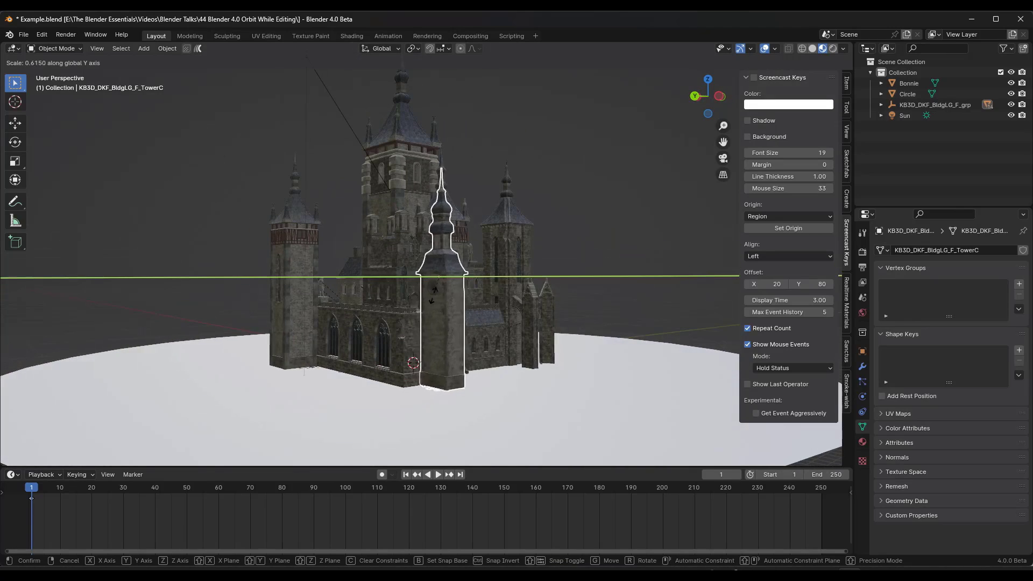
{"action": "left_click", "coordinate": [432, 303]}
{"action": "scroll", "coordinate": [450, 283], "scroll_direction": "down", "scroll_amount": 3}
{"action": "scroll", "coordinate": [449, 283], "scroll_direction": "up", "scroll_amount": 3}
Select the castle's main building and move it freely while orbiting and zooming out
{"action": "left_click", "coordinate": [406, 294]}
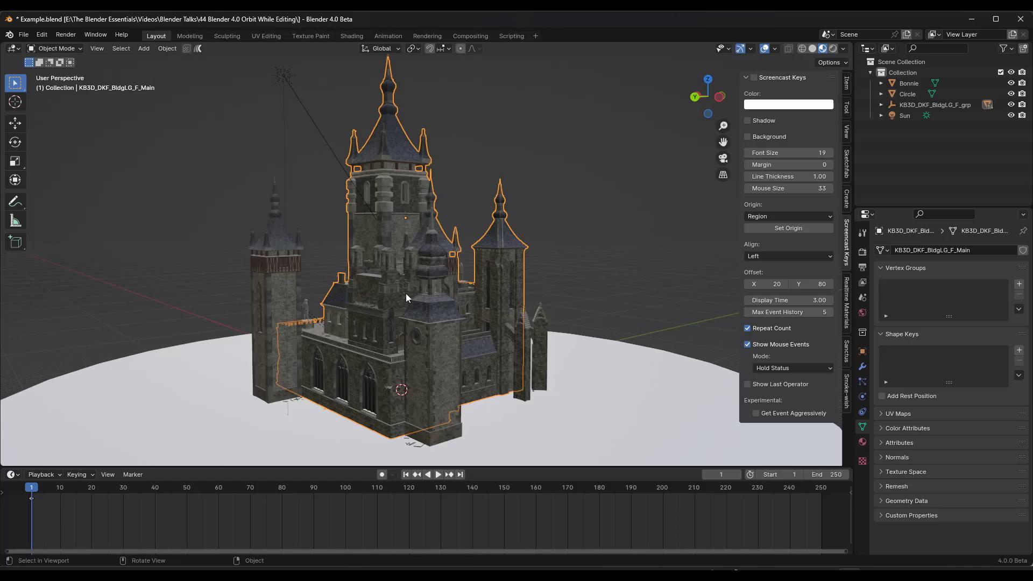
{"action": "key", "text": "g"}
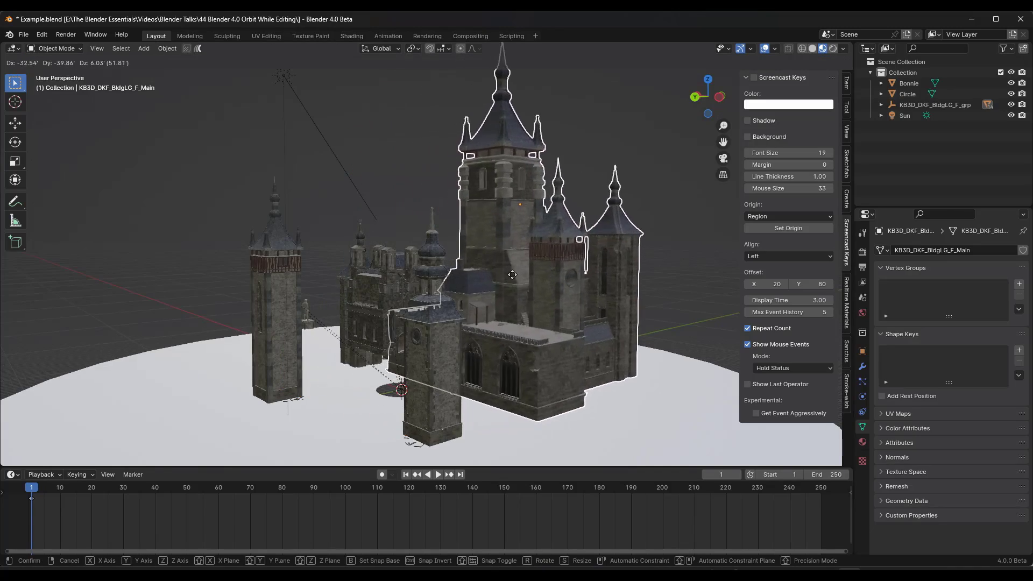
{"action": "middle_click_drag", "start_coordinate": [419, 283], "coordinate": [446, 270]}
{"action": "scroll", "coordinate": [431, 279], "scroll_direction": "down", "scroll_amount": 4, "text": "alt"}
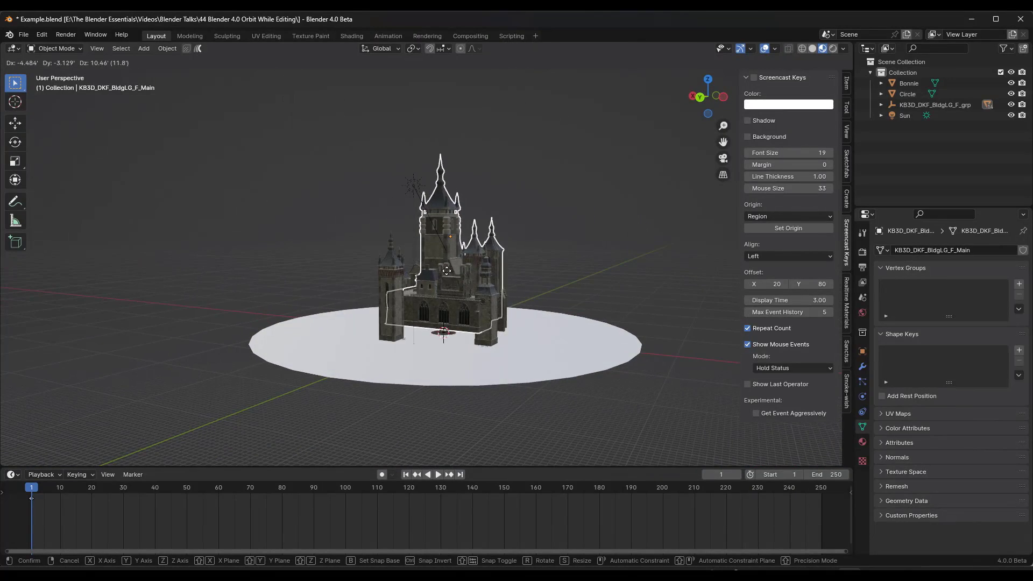